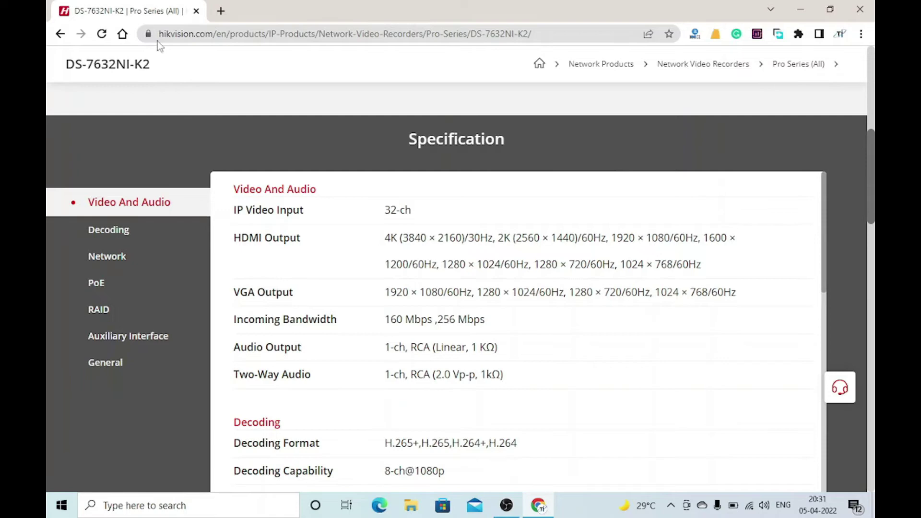
- Load the NVR login page at 192.168.1.200 in Internet Explorer
{"action": "left_click", "coordinate": [221, 10]}
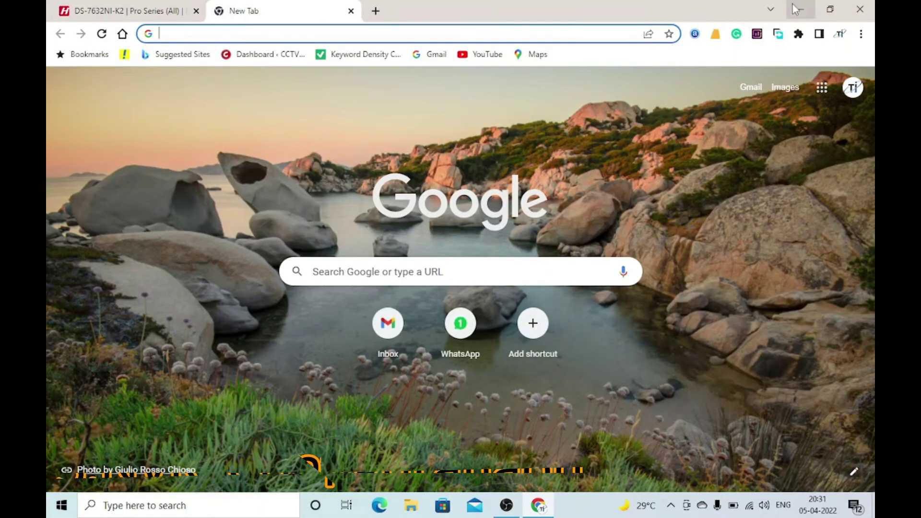
{"action": "left_click", "coordinate": [800, 9]}
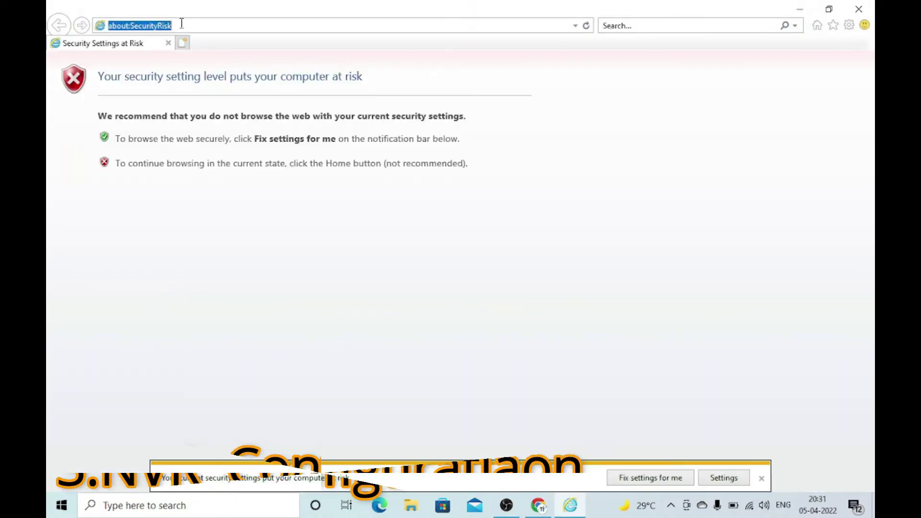
{"action": "type", "text": "192.168.1.70/"}
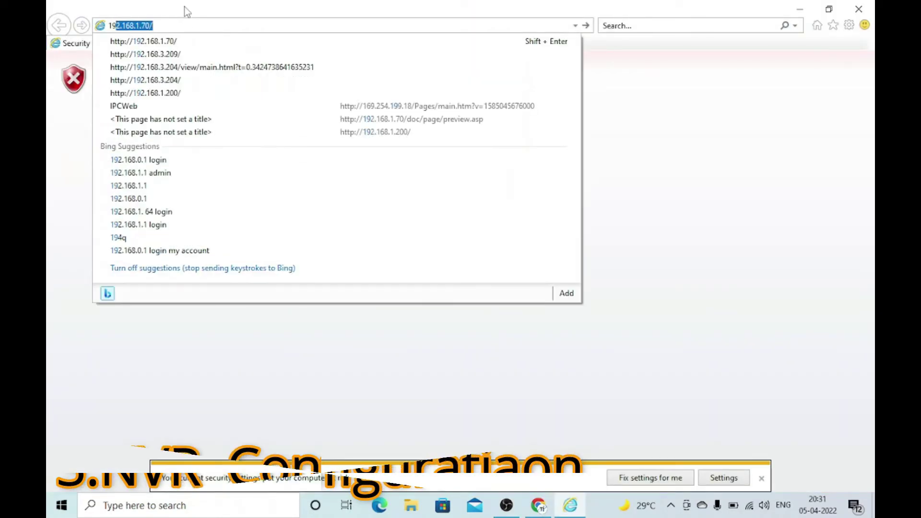
{"action": "key", "text": "Return"}
{"action": "key", "text": "BackSpace"}
{"action": "key", "text": "BackSpace"}
{"action": "key", "text": "BackSpace"}
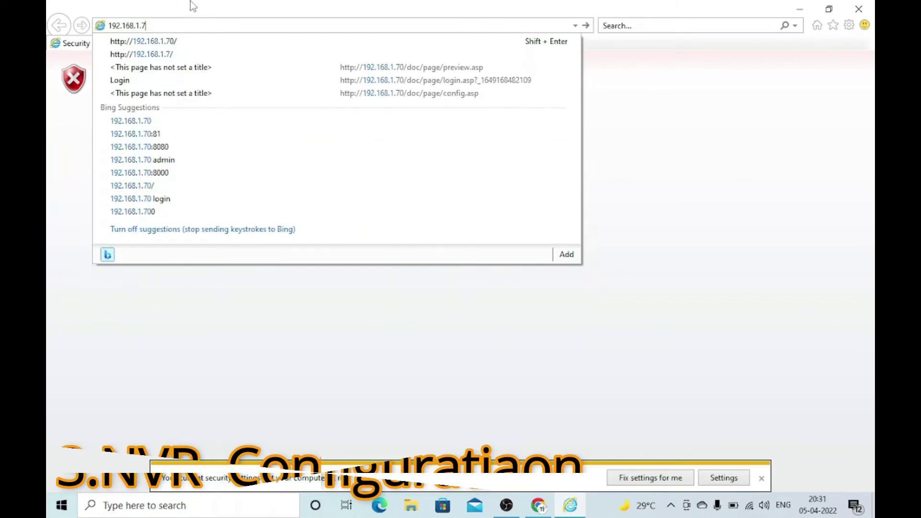
{"action": "type", "text": "200/"}
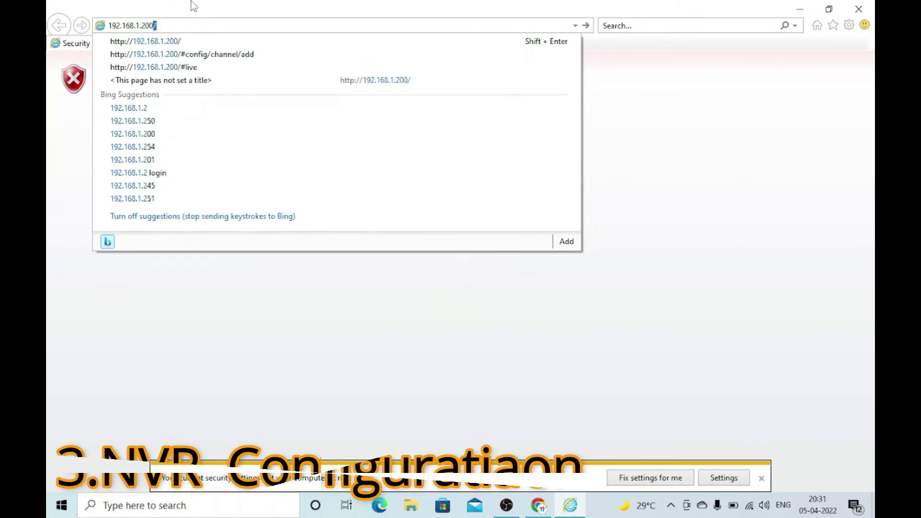
{"action": "key", "text": "Return"}
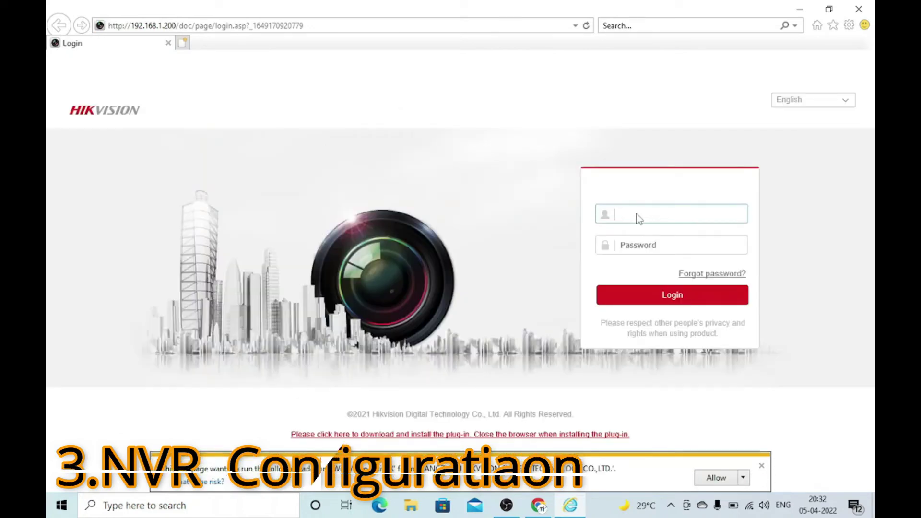
- Allow the add-on, accept the plug-in update and run the Web Components installer
{"action": "left_click", "coordinate": [715, 476]}
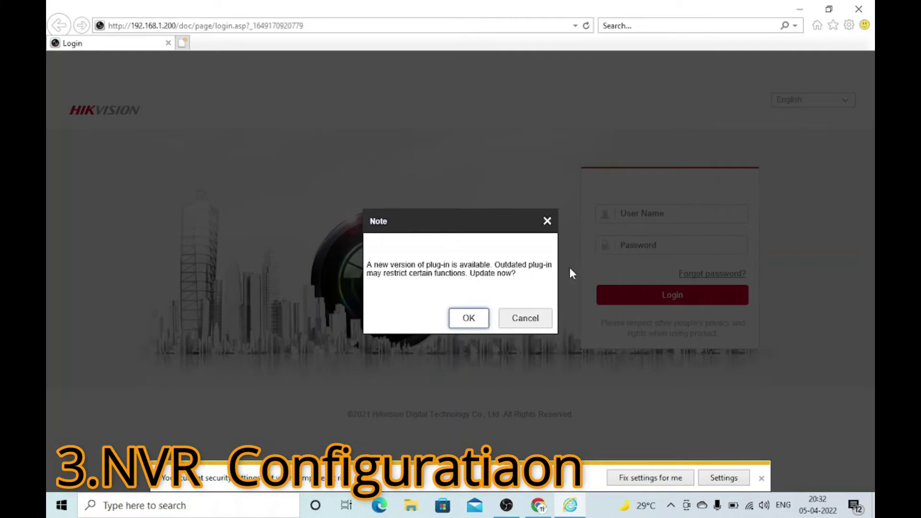
{"action": "left_click", "coordinate": [472, 319]}
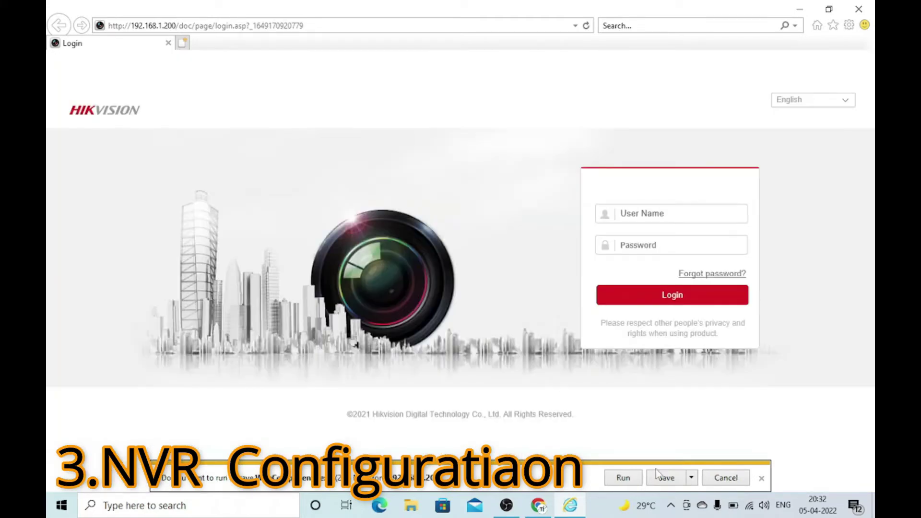
{"action": "left_click", "coordinate": [625, 479]}
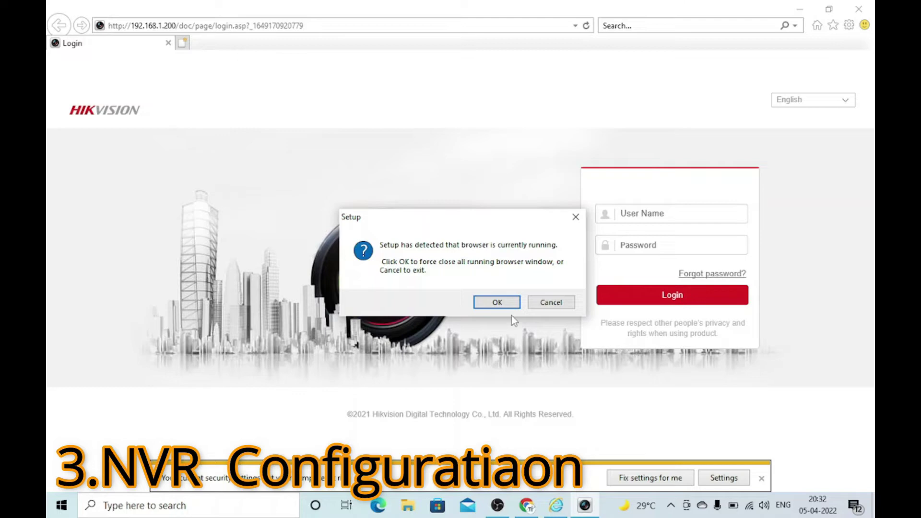
{"action": "left_click", "coordinate": [507, 304]}
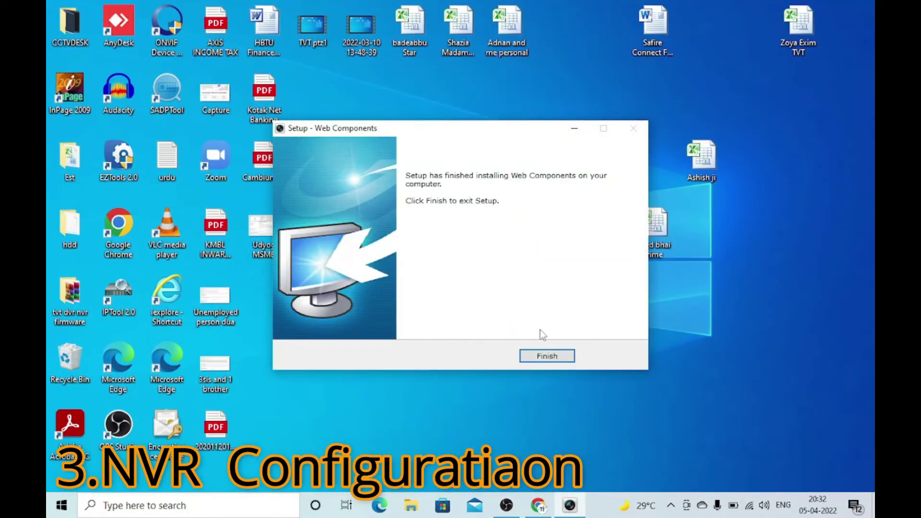
- Finish the Web Components setup and reload the NVR login page in Internet Explorer
{"action": "left_click", "coordinate": [550, 356]}
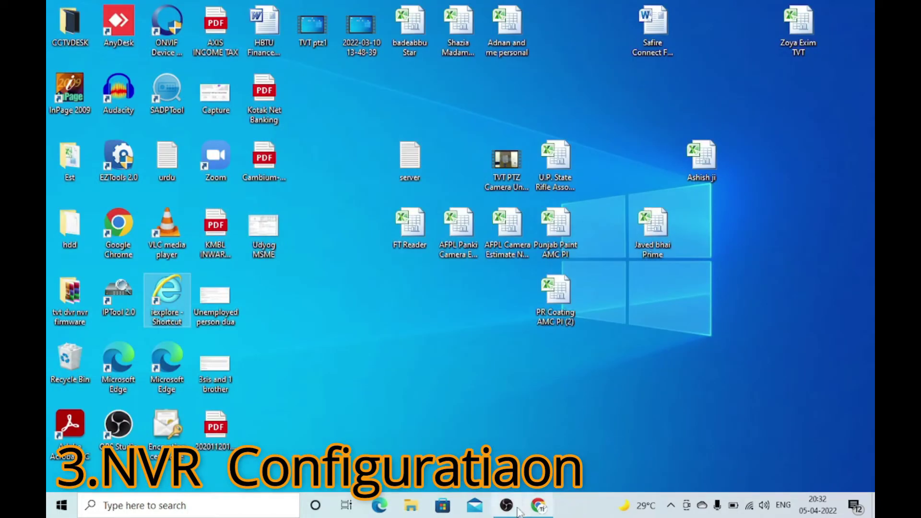
{"action": "double_click", "coordinate": [167, 307]}
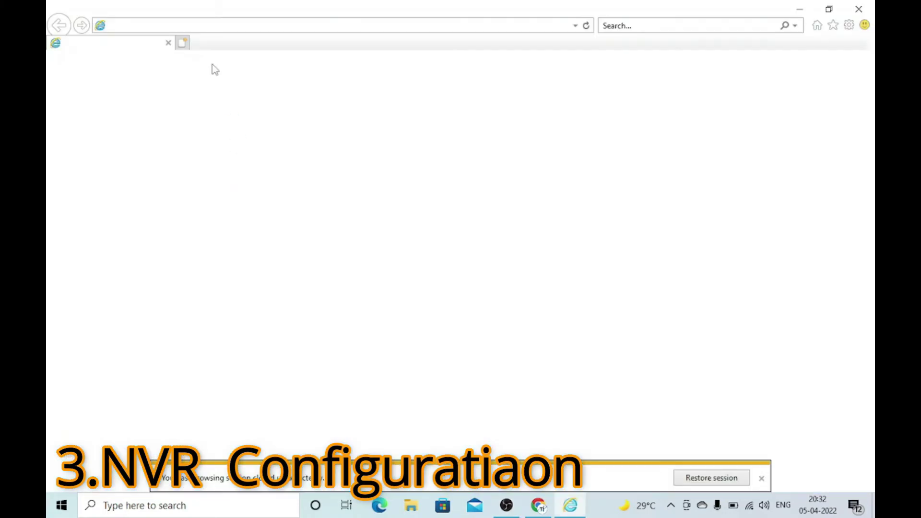
{"action": "type", "text": "192.168.1.200/"}
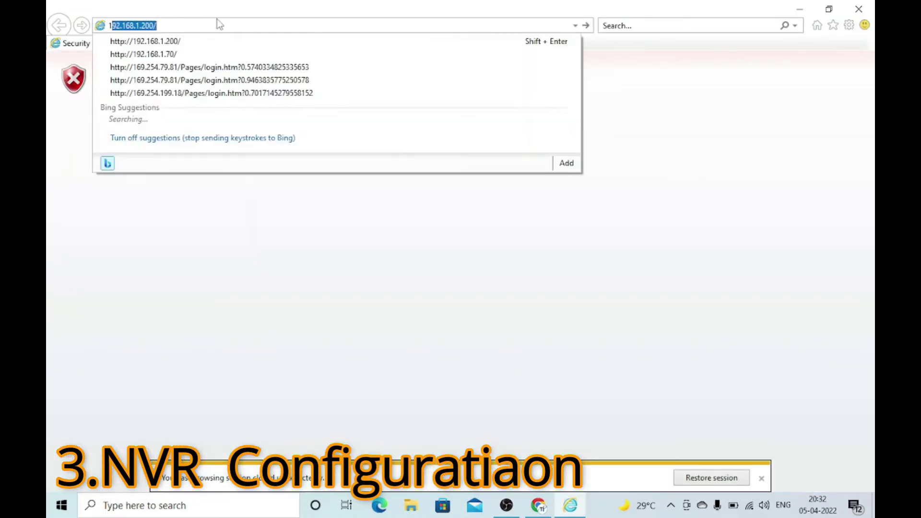
{"action": "key", "text": "Return"}
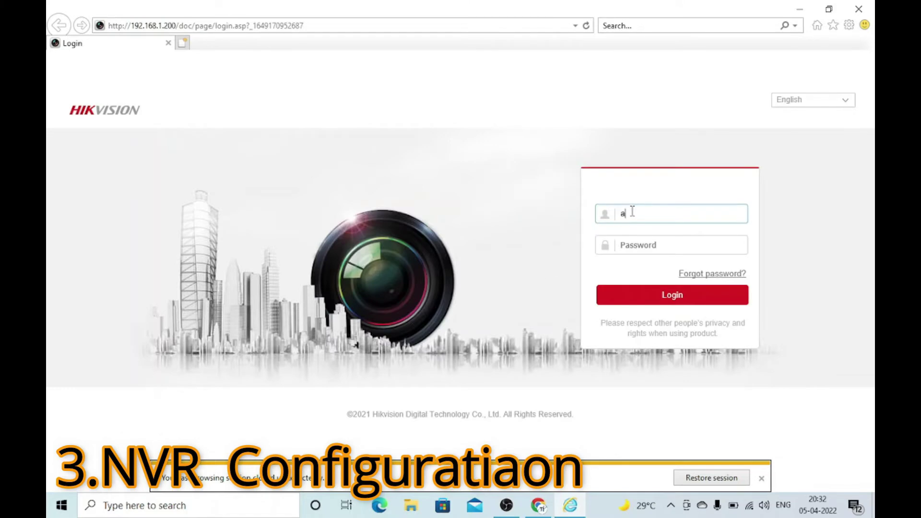
- Log in as admin with the account password
{"action": "type", "text": "admin"}
{"action": "key", "text": "Tab"}
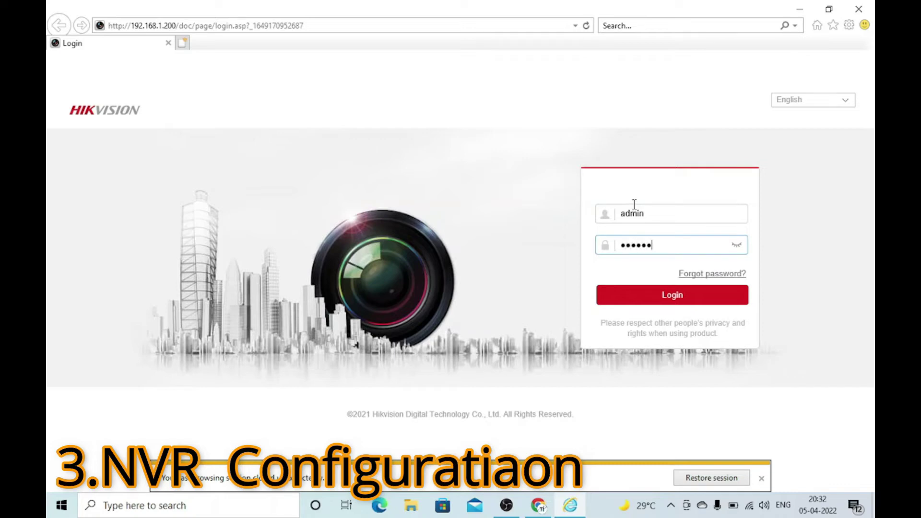
{"action": "key", "text": "Return"}
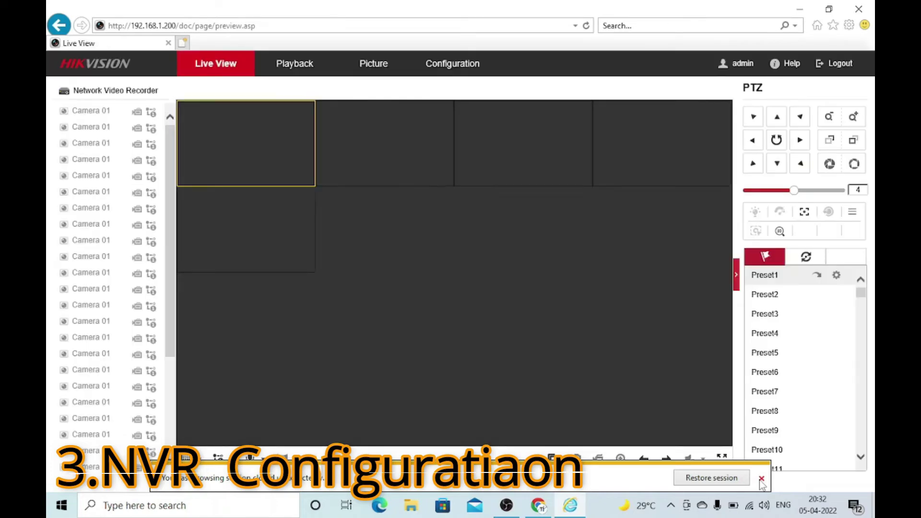
- Dismiss the restore-session notice and open Configuration > System > Maintenance
{"action": "left_click", "coordinate": [762, 479]}
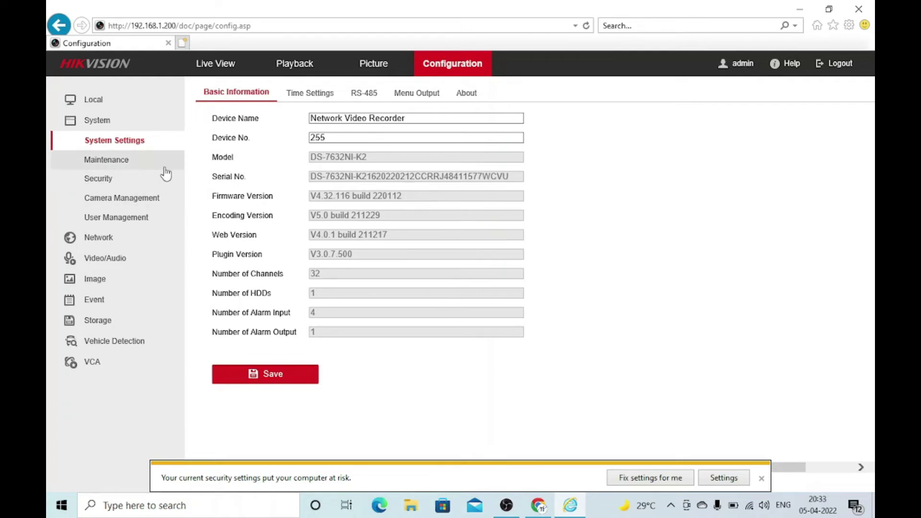
{"action": "left_click", "coordinate": [104, 163]}
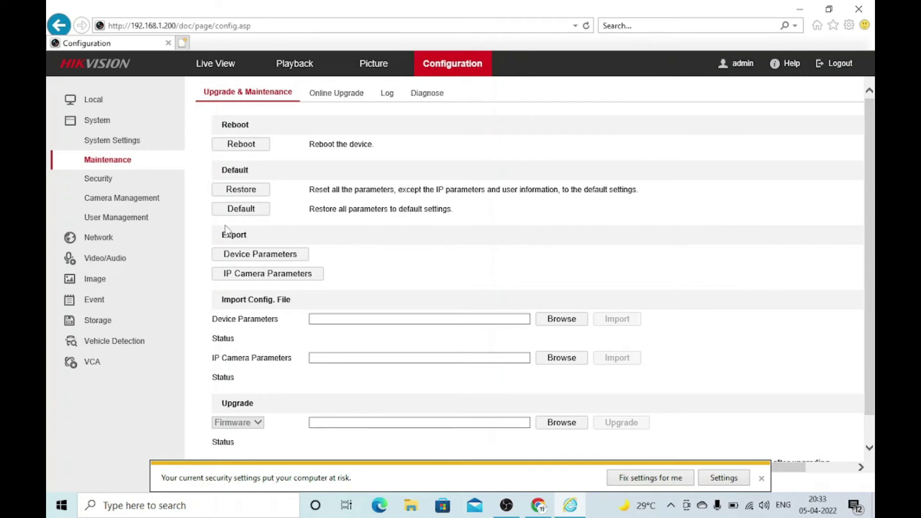
- In the IP camera list, inspect camera D1's protocol options and cancel without changes
{"action": "left_click", "coordinate": [106, 198]}
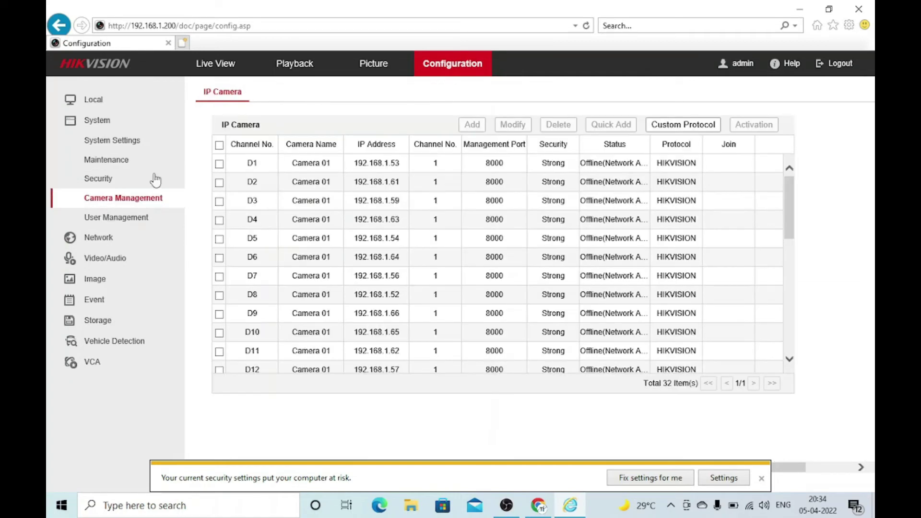
{"action": "scroll", "coordinate": [787, 239], "scroll_direction": "down", "scroll_amount": 8}
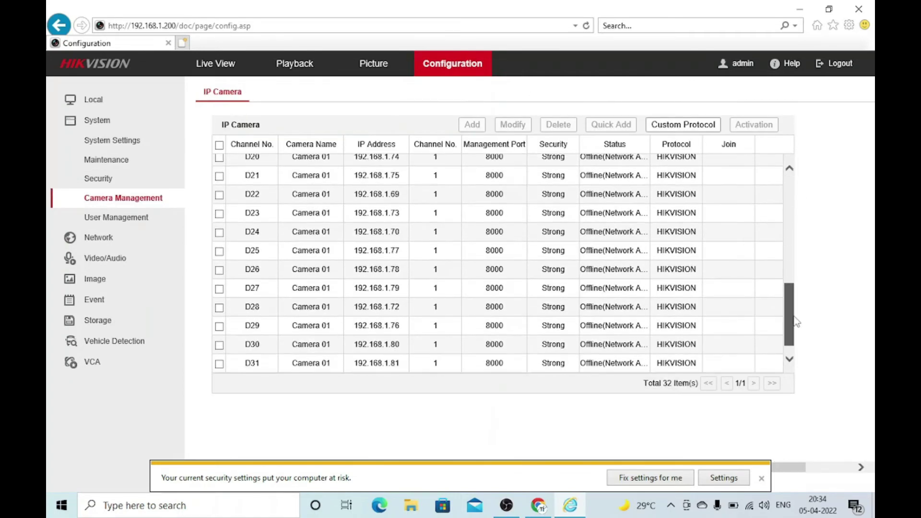
{"action": "scroll", "coordinate": [773, 269], "scroll_direction": "up", "scroll_amount": 8}
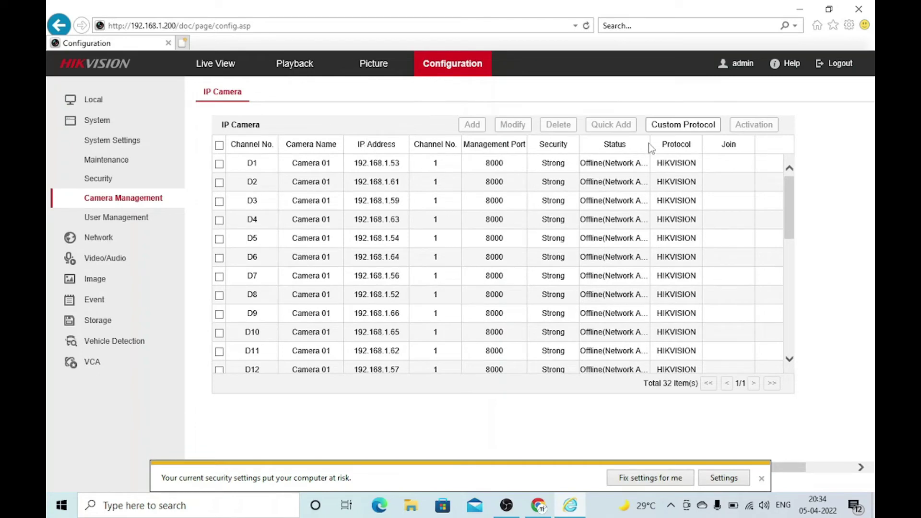
{"action": "left_click", "coordinate": [219, 164]}
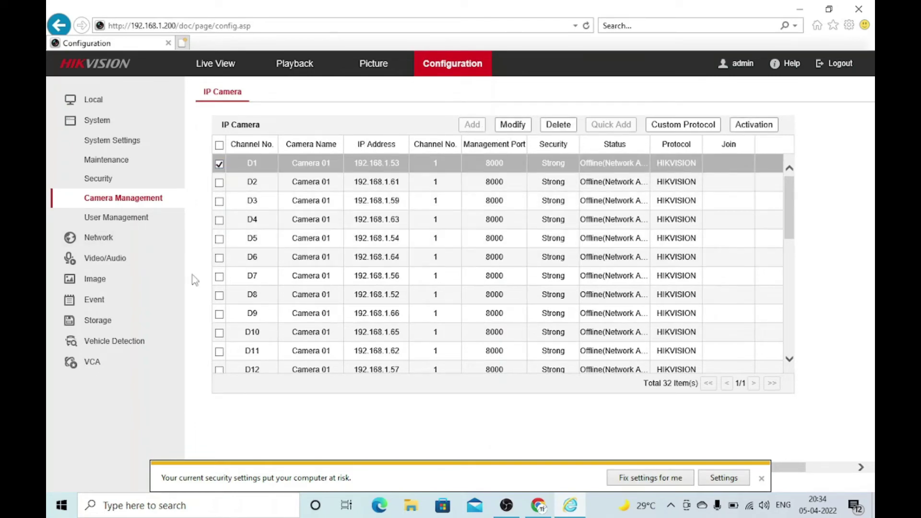
{"action": "left_click", "coordinate": [512, 129]}
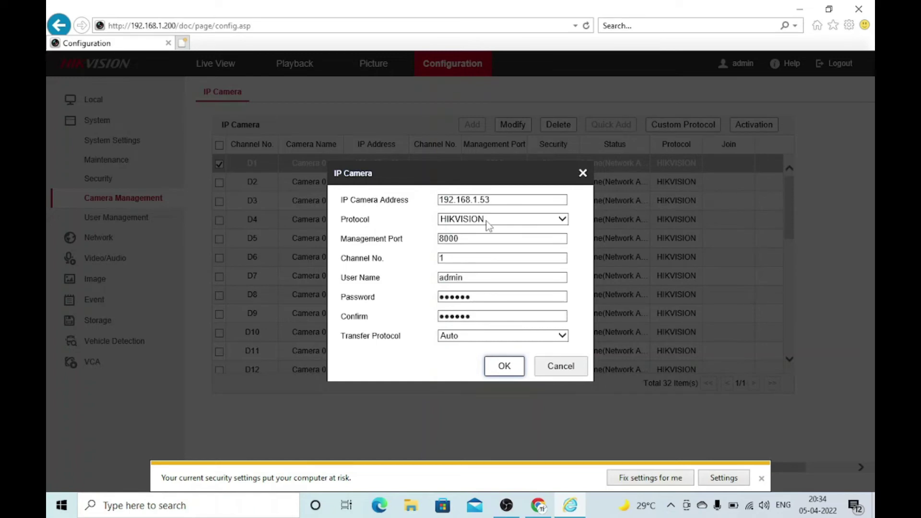
{"action": "left_click", "coordinate": [485, 221]}
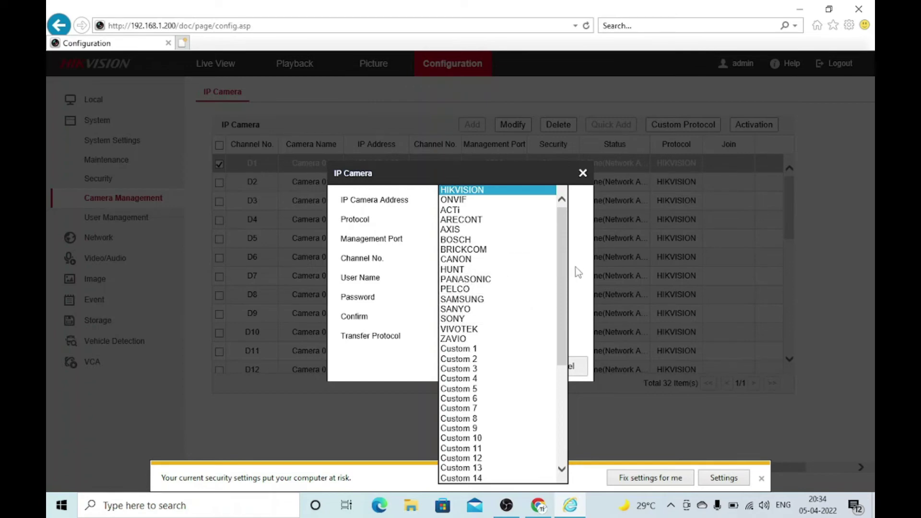
{"action": "left_click", "coordinate": [583, 173]}
{"action": "left_click", "coordinate": [584, 173]}
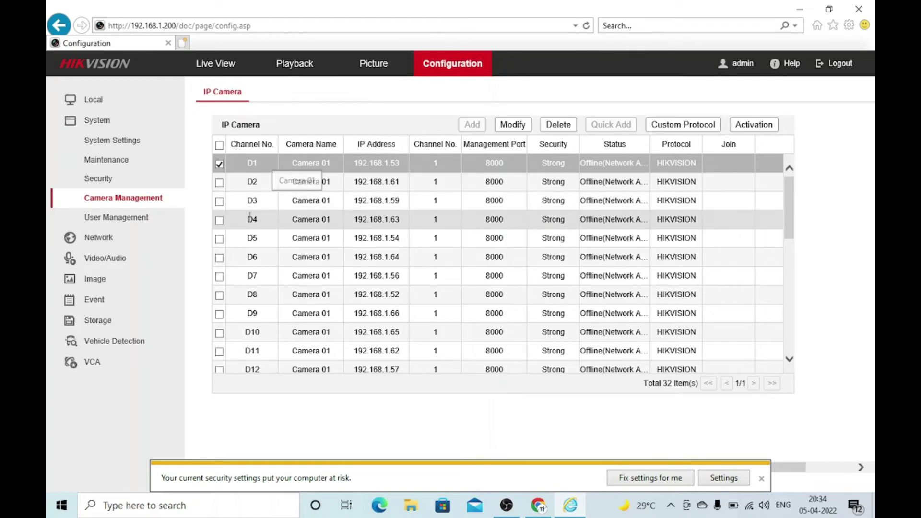
- In User Management, start adding a new user named 'admin'
{"action": "left_click", "coordinate": [144, 217]}
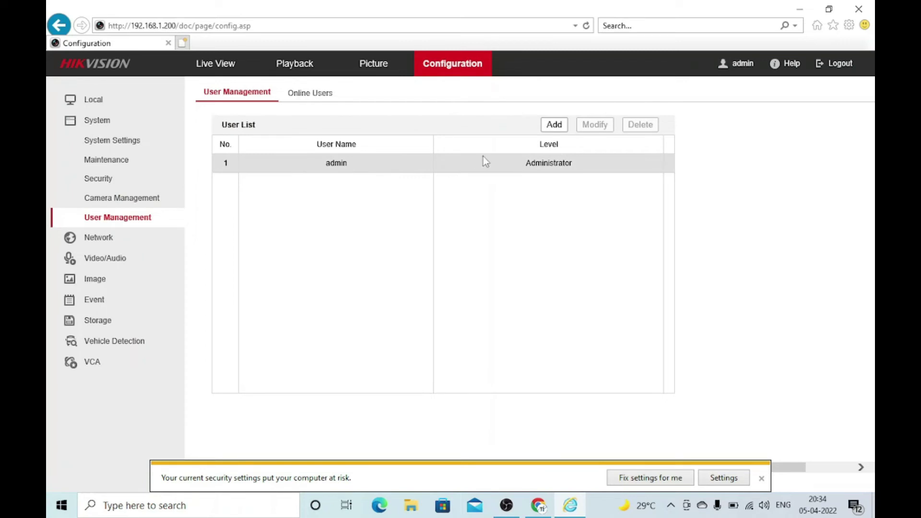
{"action": "left_click", "coordinate": [554, 126]}
{"action": "left_click", "coordinate": [455, 90]}
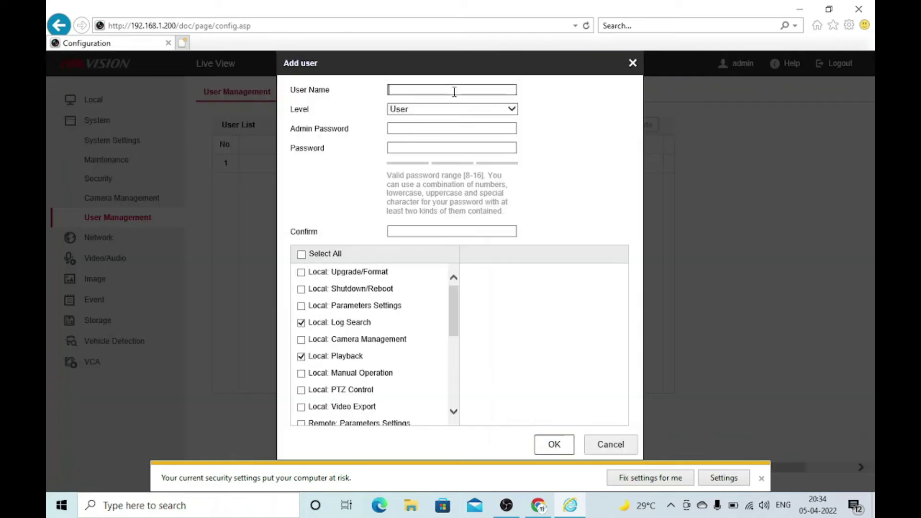
{"action": "type", "text": "admin"}
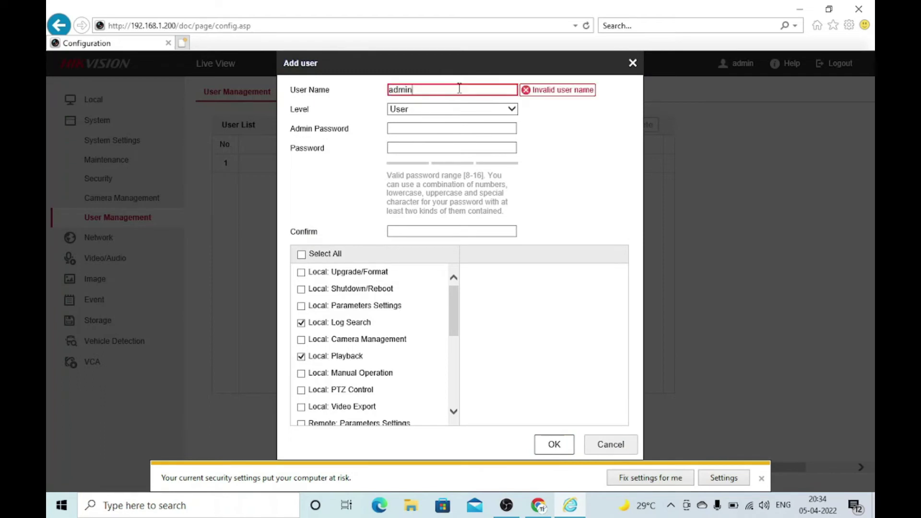
- Append '1' to the user name, set the level to User, and scroll through the permissions
{"action": "left_click", "coordinate": [453, 113]}
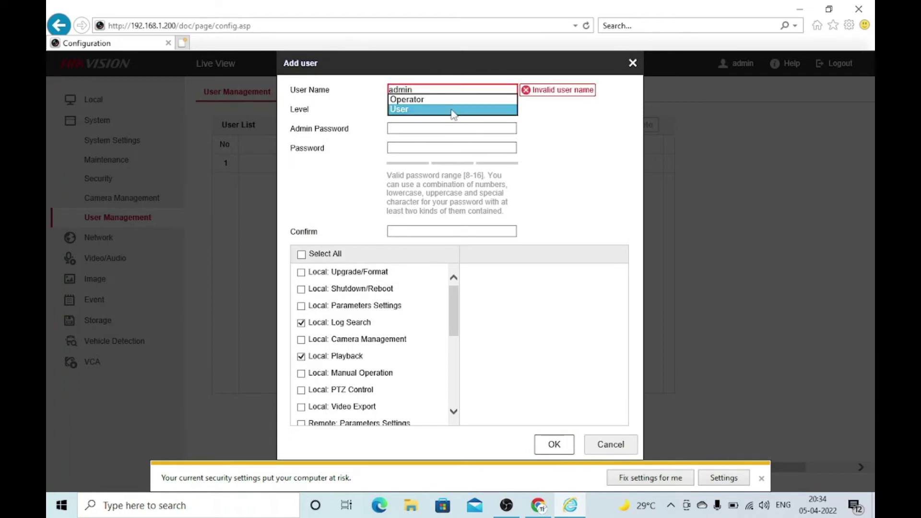
{"action": "left_click", "coordinate": [410, 101]}
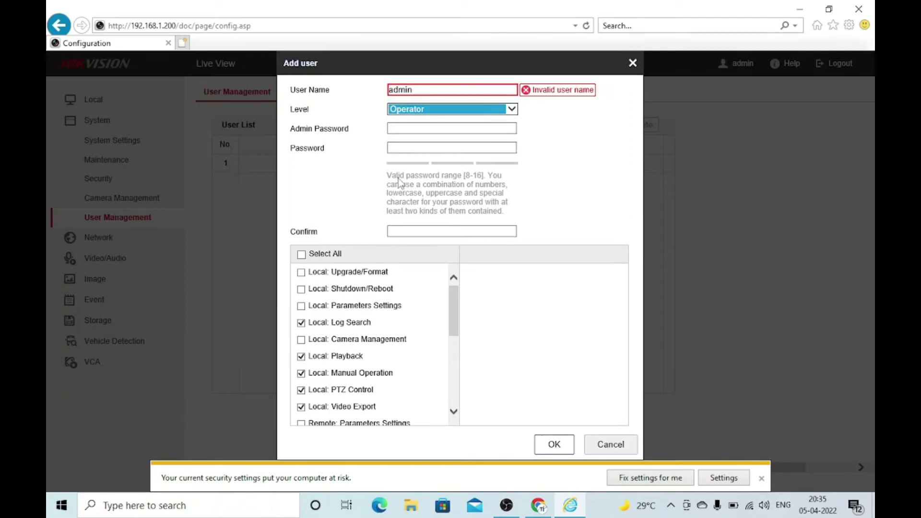
{"action": "left_click", "coordinate": [423, 90]}
{"action": "type", "text": "1"}
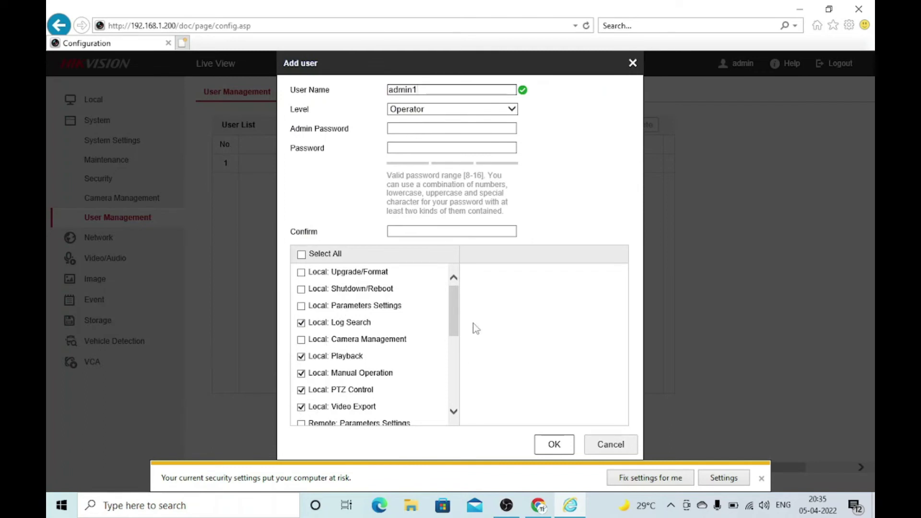
{"action": "left_click", "coordinate": [444, 111]}
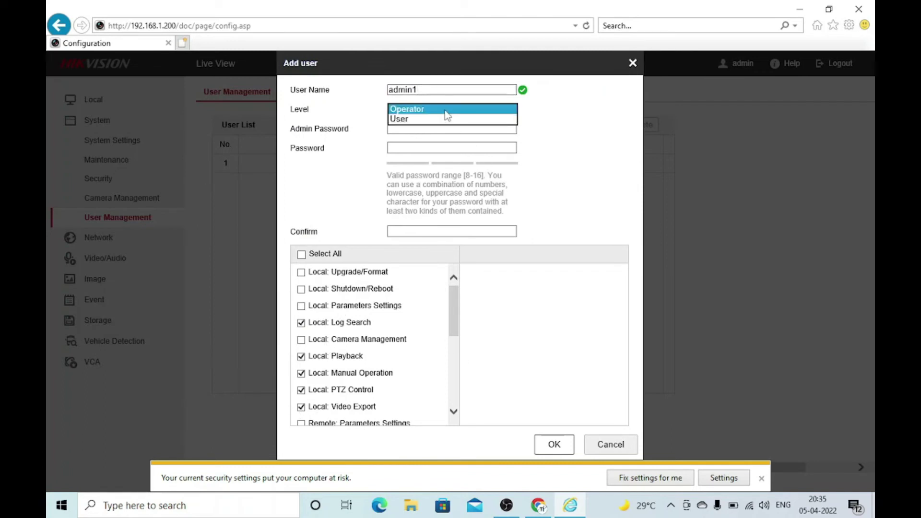
{"action": "left_click", "coordinate": [435, 120]}
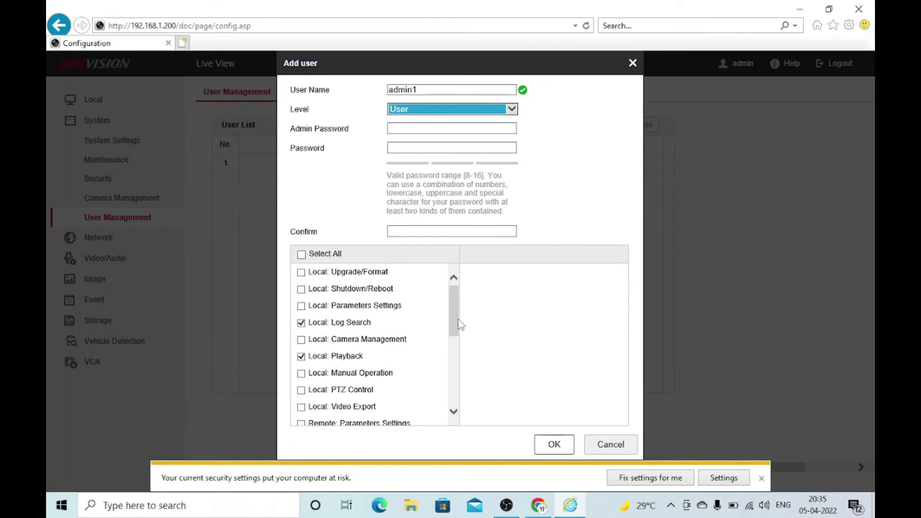
{"action": "left_click_drag", "start_coordinate": [459, 325], "coordinate": [456, 387]}
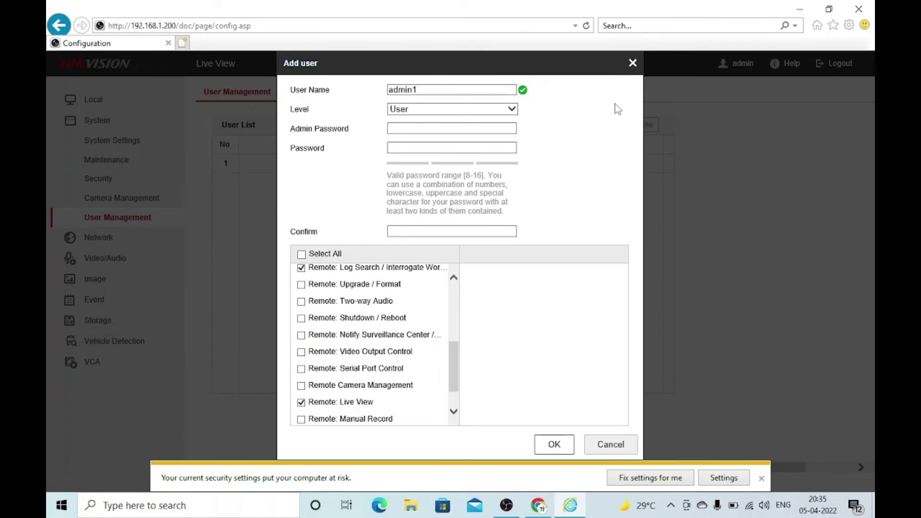
- Discard the new-user form and navigate via Image, Video/Audio and Storage to Storage Management
{"action": "left_click", "coordinate": [632, 63]}
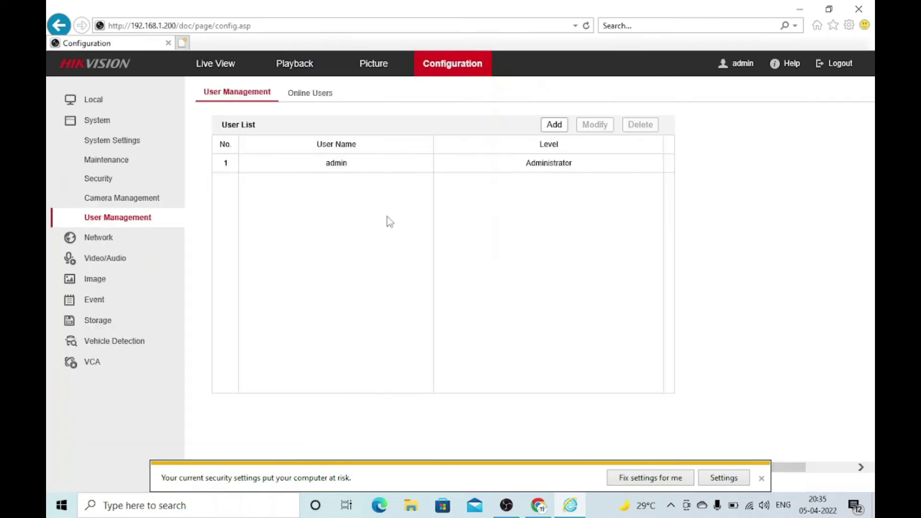
{"action": "left_click", "coordinate": [98, 281]}
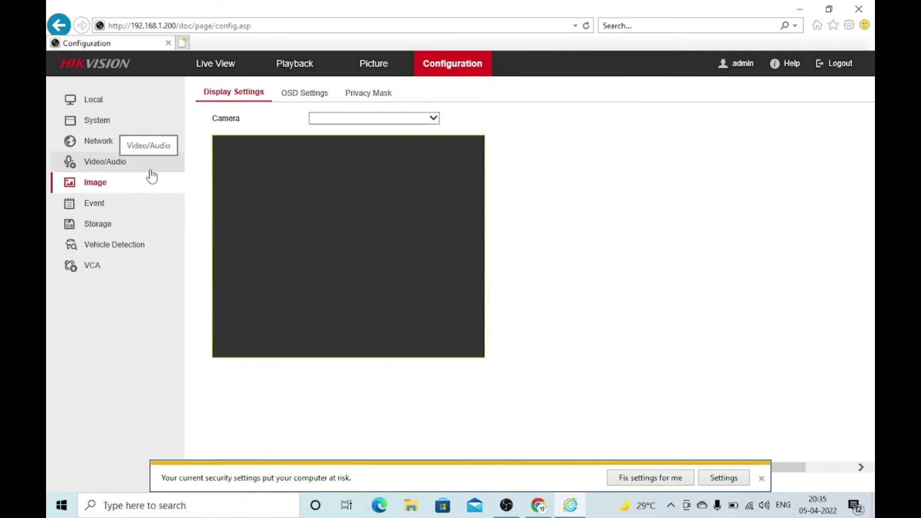
{"action": "left_click", "coordinate": [114, 164]}
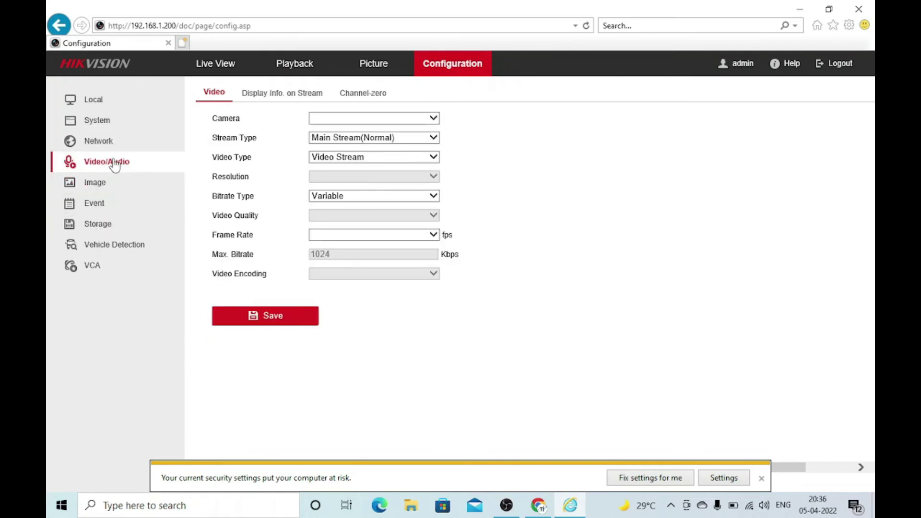
{"action": "left_click", "coordinate": [100, 224]}
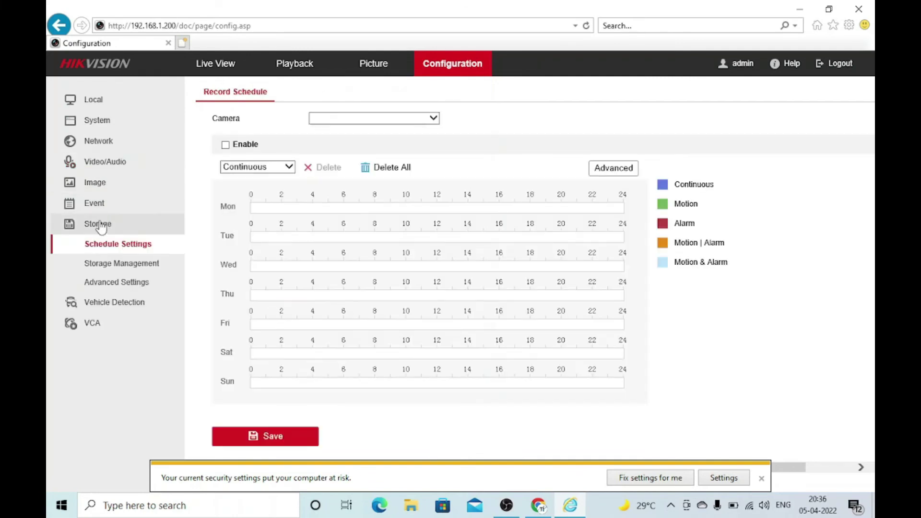
{"action": "left_click", "coordinate": [112, 264]}
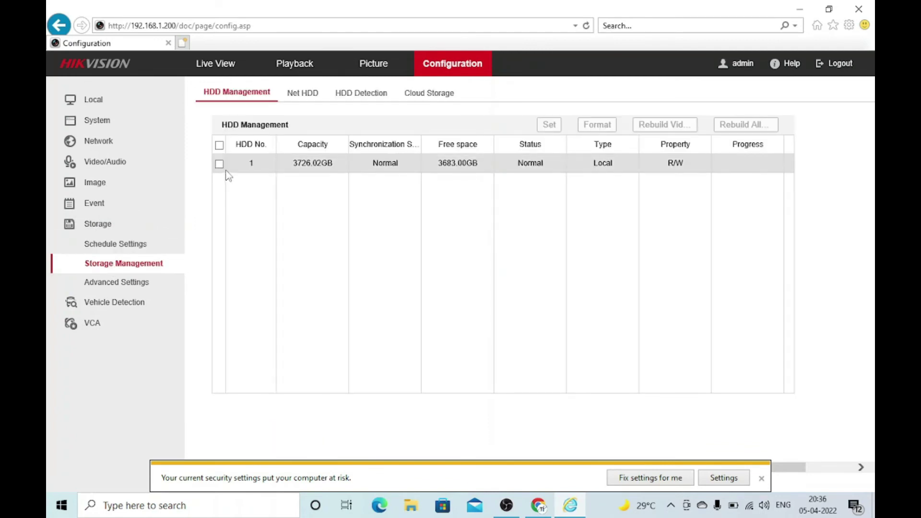
- Review HDD 1, Net HDD, HDD Detection, Cloud Storage, Advanced, Local and System information pages
{"action": "left_click", "coordinate": [219, 165]}
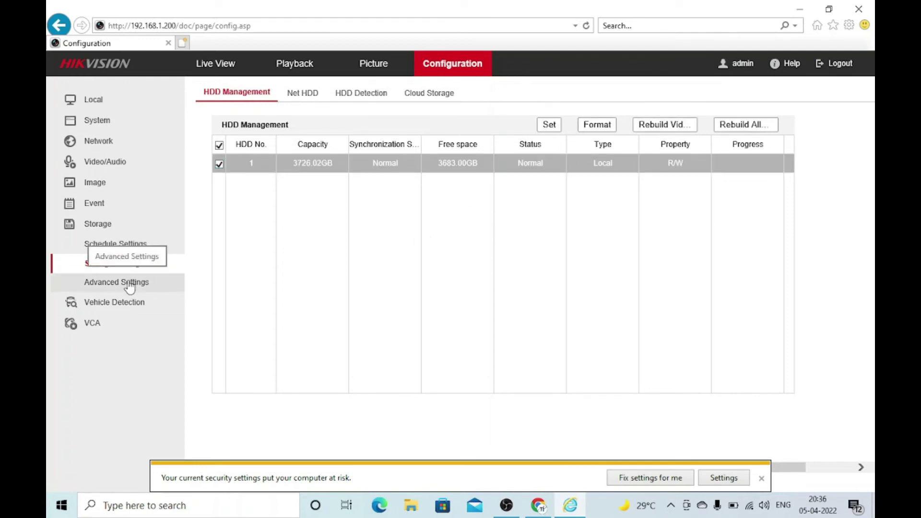
{"action": "left_click", "coordinate": [302, 94]}
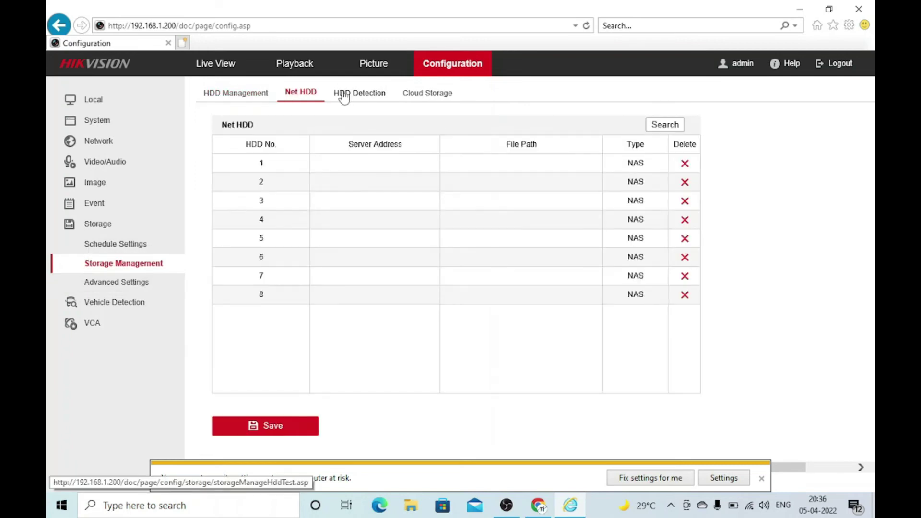
{"action": "left_click", "coordinate": [343, 96]}
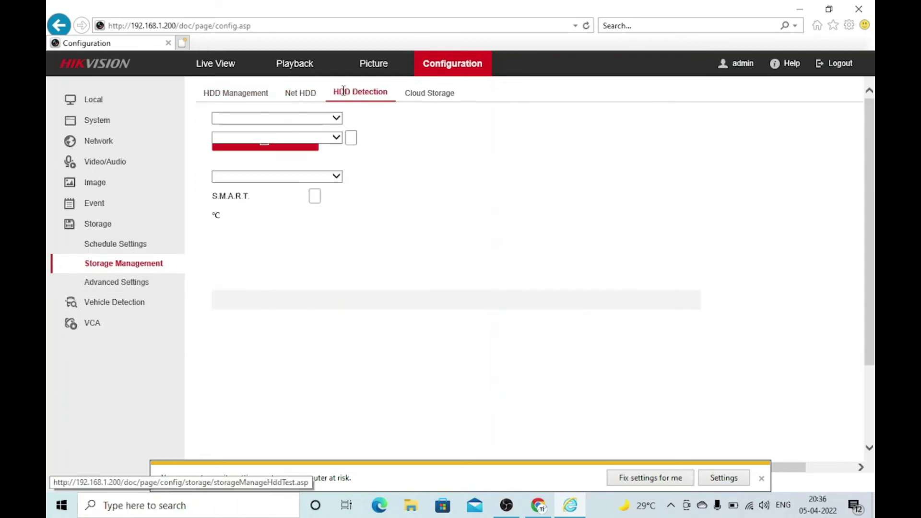
{"action": "left_click", "coordinate": [428, 96]}
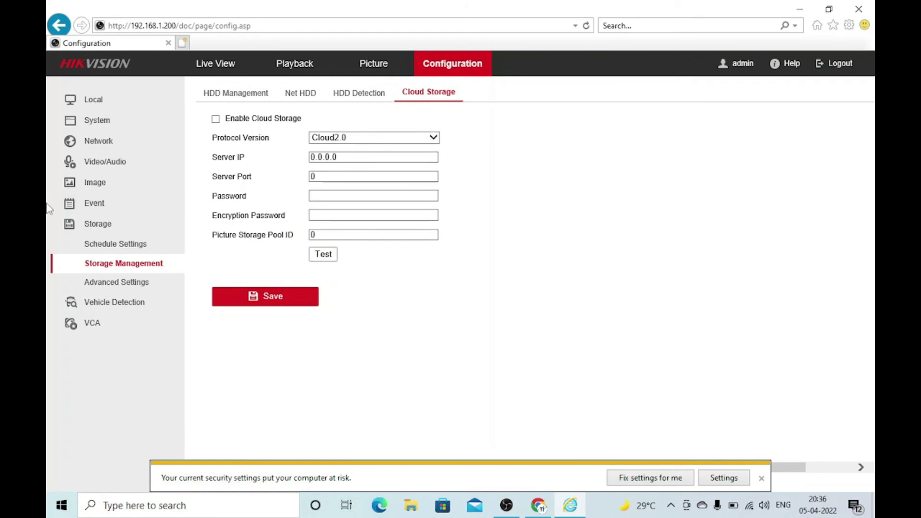
{"action": "left_click", "coordinate": [117, 285]}
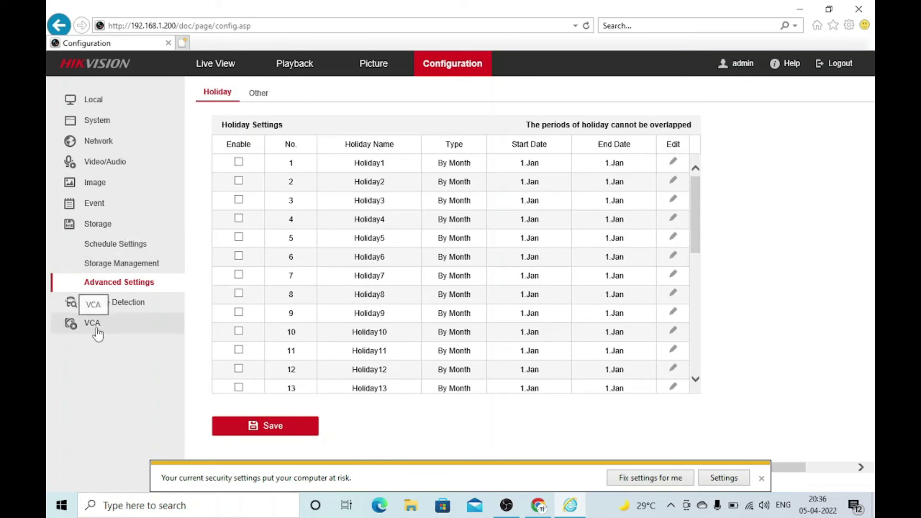
{"action": "left_click", "coordinate": [96, 100]}
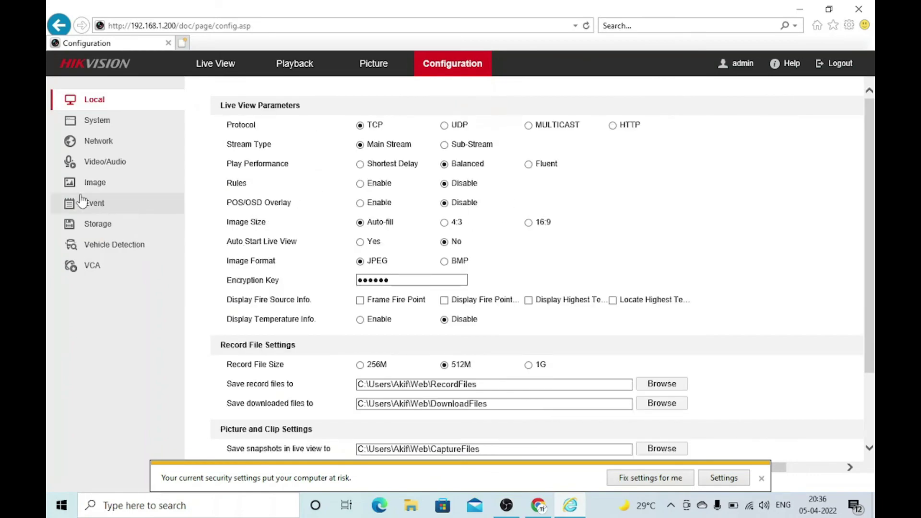
{"action": "left_click", "coordinate": [96, 120]}
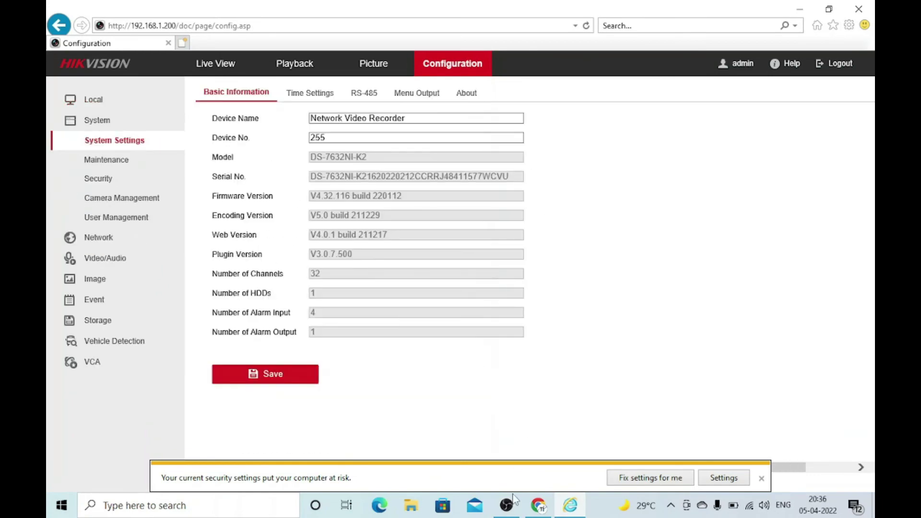
- On Chrome's DS-7632NI-K2 page, highlight the Incoming Bandwidth and Recording Resolution values
{"action": "left_click", "coordinate": [538, 505]}
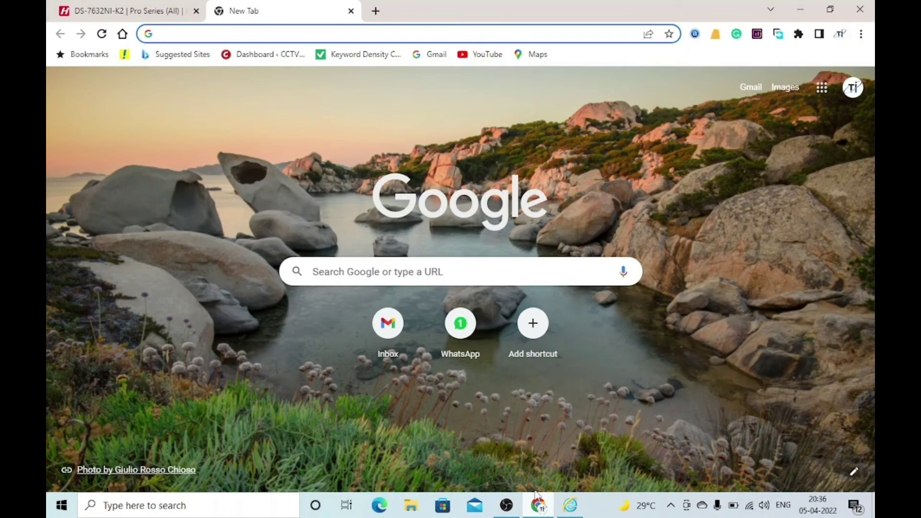
{"action": "left_click", "coordinate": [96, 9]}
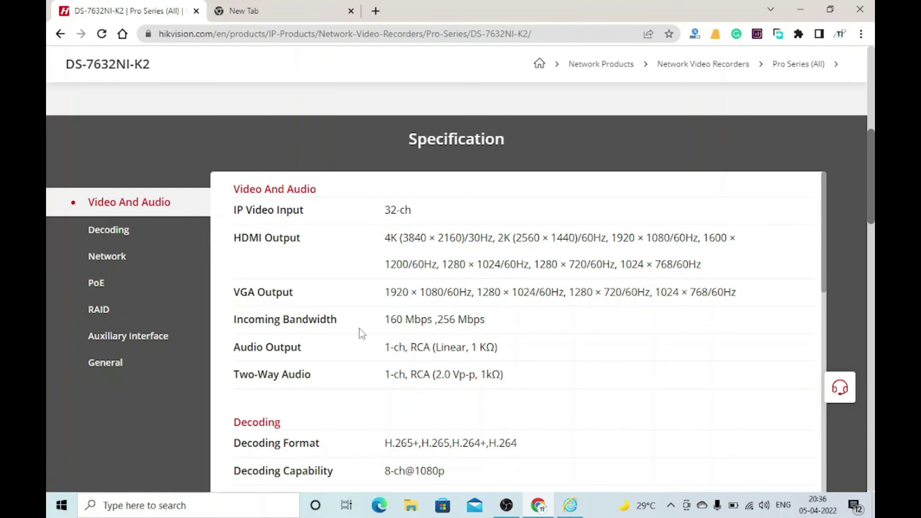
{"action": "left_click_drag", "start_coordinate": [386, 319], "coordinate": [455, 320]}
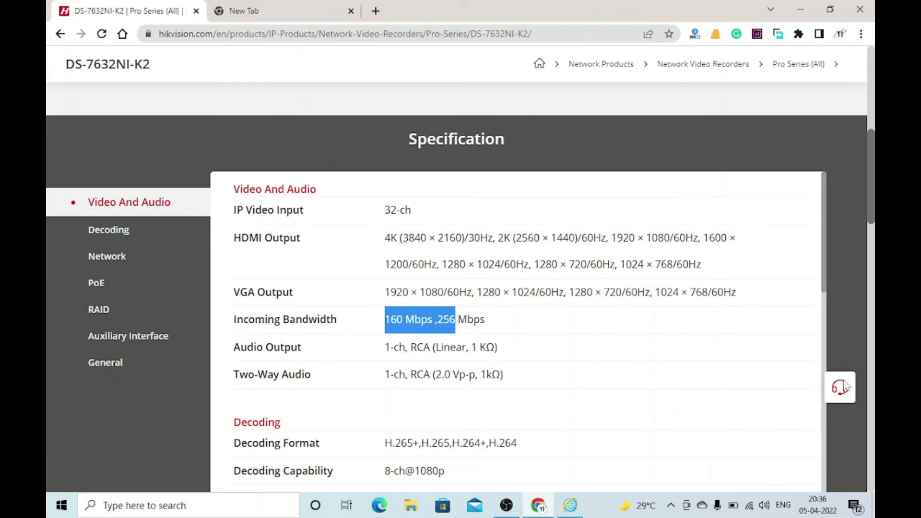
{"action": "left_click_drag", "start_coordinate": [873, 176], "coordinate": [873, 211]}
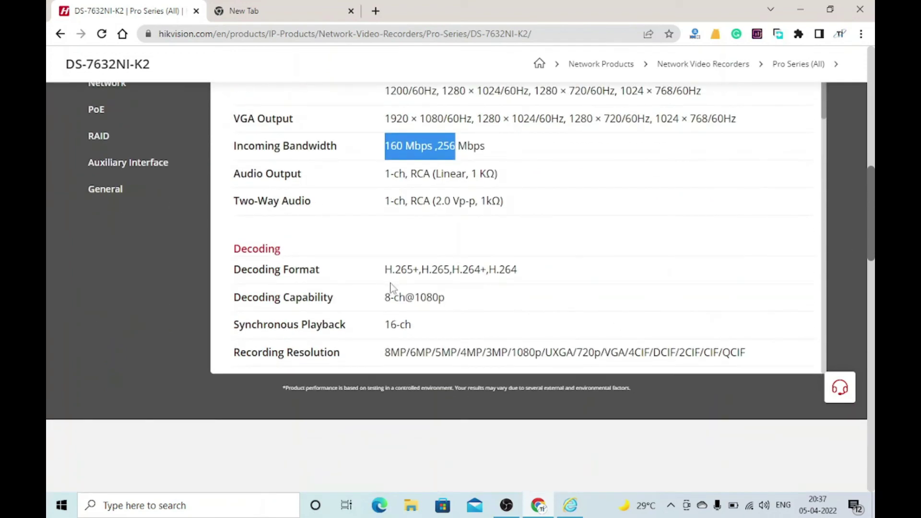
{"action": "left_click_drag", "start_coordinate": [385, 269], "coordinate": [419, 268]}
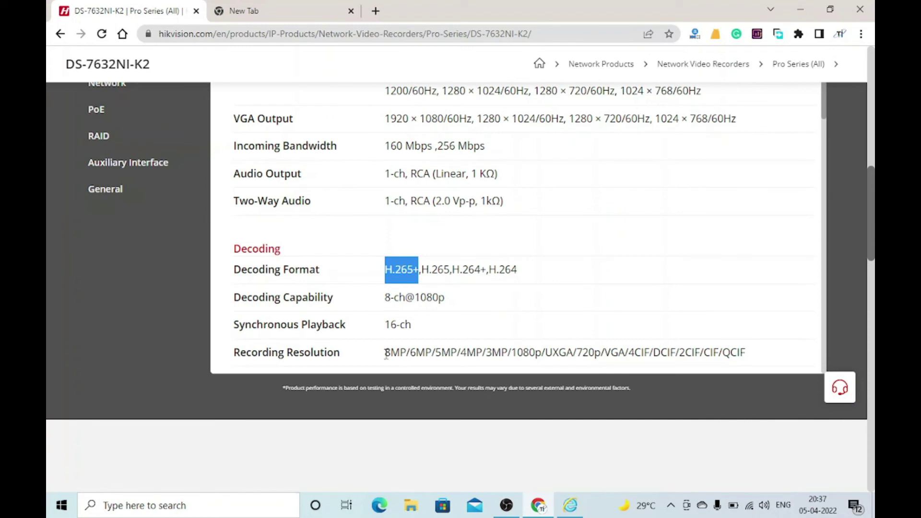
{"action": "left_click_drag", "start_coordinate": [386, 352], "coordinate": [751, 353]}
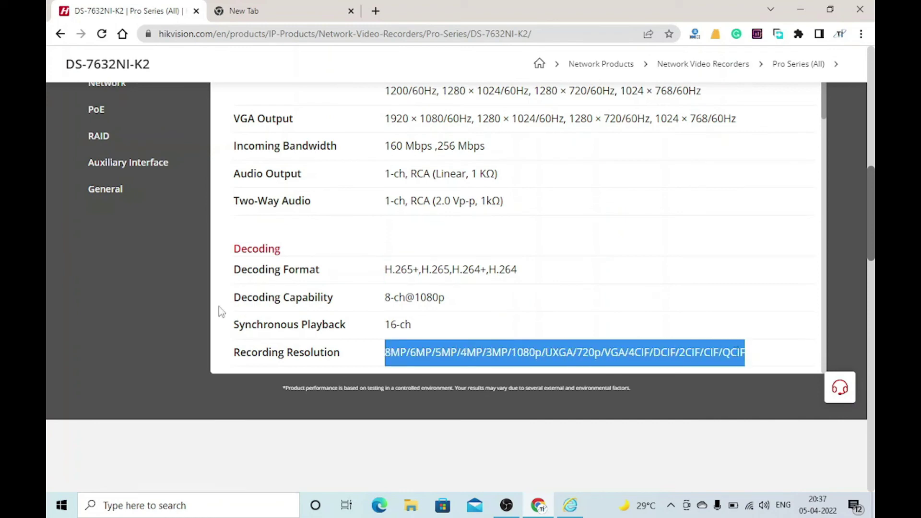
{"action": "scroll", "coordinate": [873, 256], "scroll_direction": "up", "scroll_amount": 4}
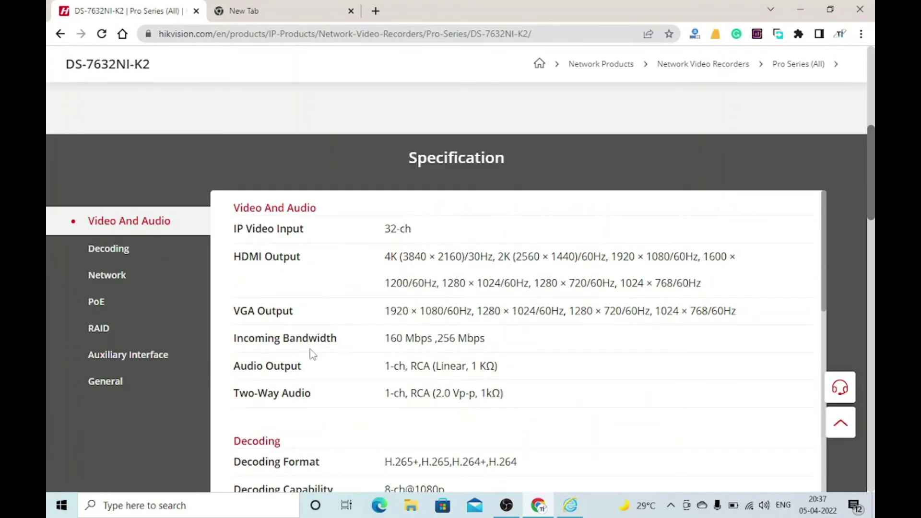
- Jump to the Decoding, Network and PoE specification sections
{"action": "left_click", "coordinate": [116, 252]}
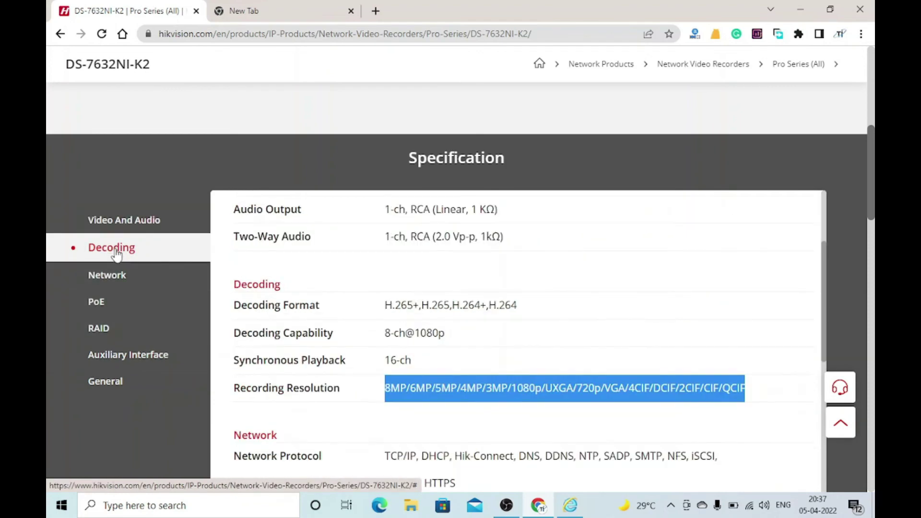
{"action": "left_click", "coordinate": [109, 278]}
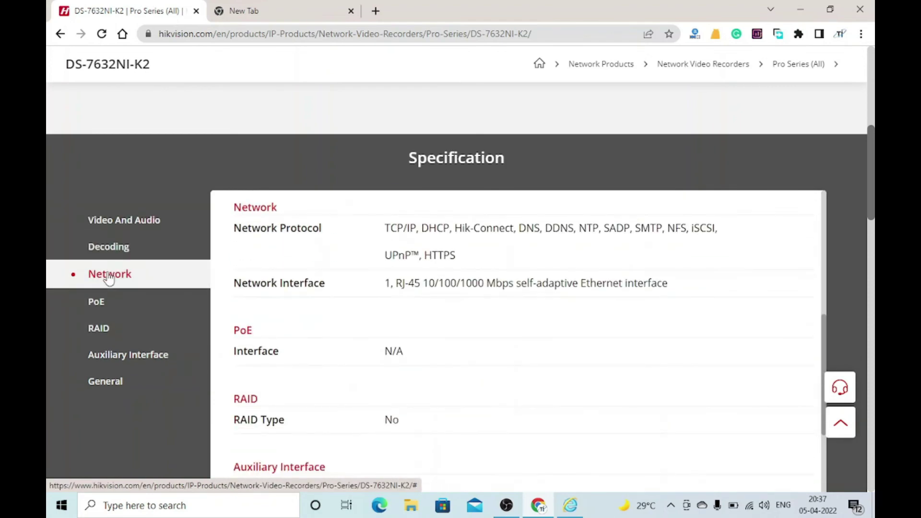
{"action": "left_click", "coordinate": [111, 302]}
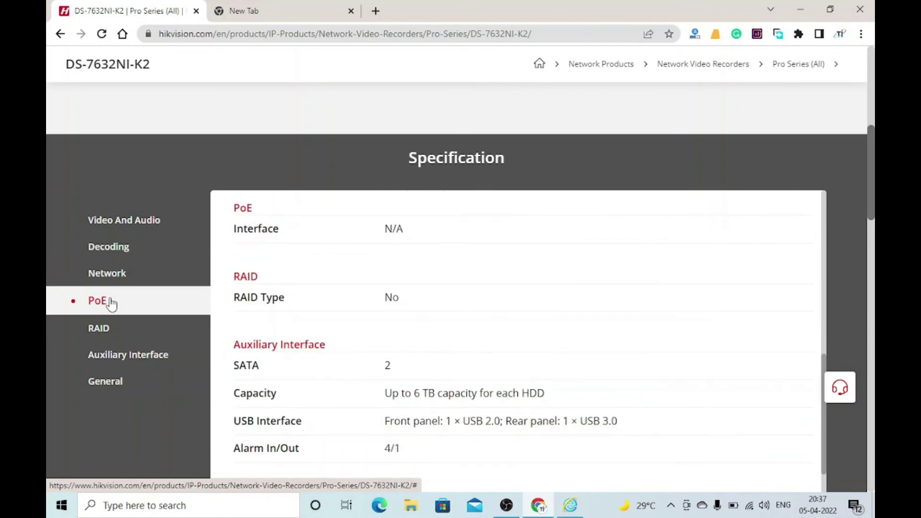
- Step through RAID and Auxiliary Interface to General, highlighting power, temperature and humidity values
{"action": "left_click", "coordinate": [111, 331]}
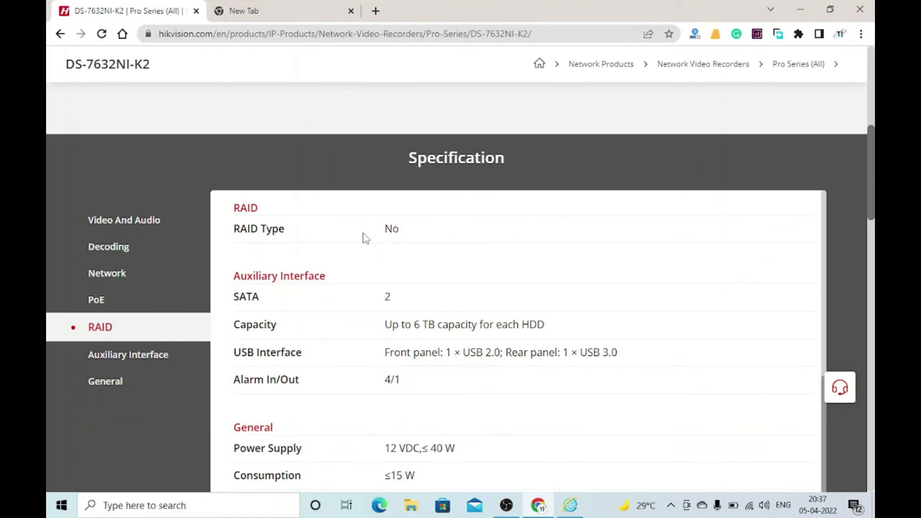
{"action": "left_click", "coordinate": [143, 361]}
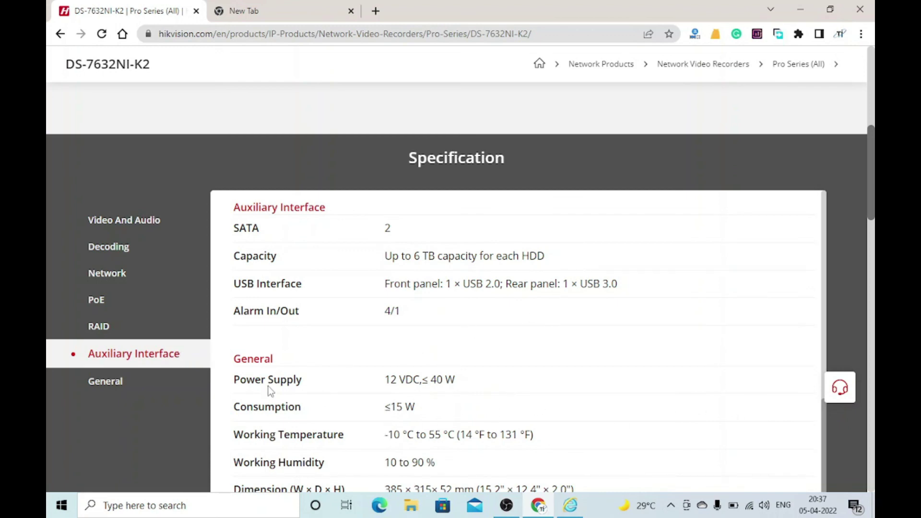
{"action": "left_click", "coordinate": [141, 387]}
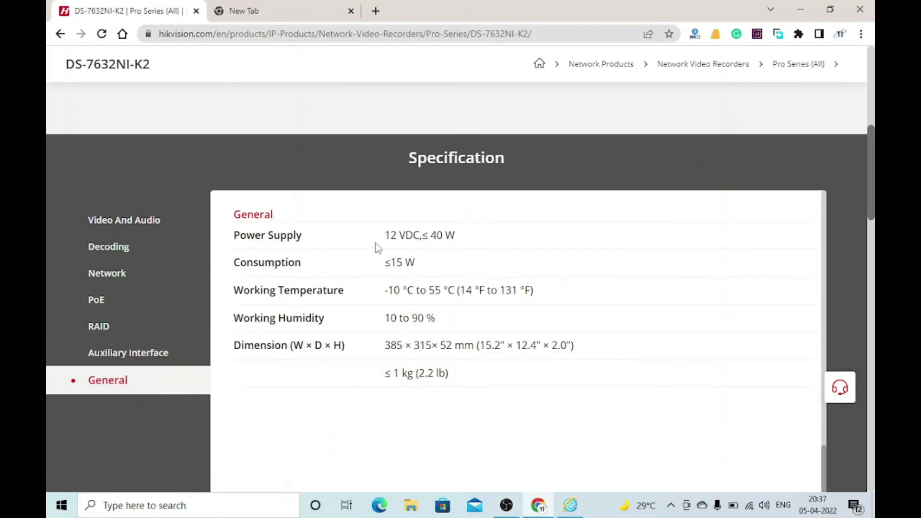
{"action": "left_click_drag", "start_coordinate": [385, 235], "coordinate": [463, 236]}
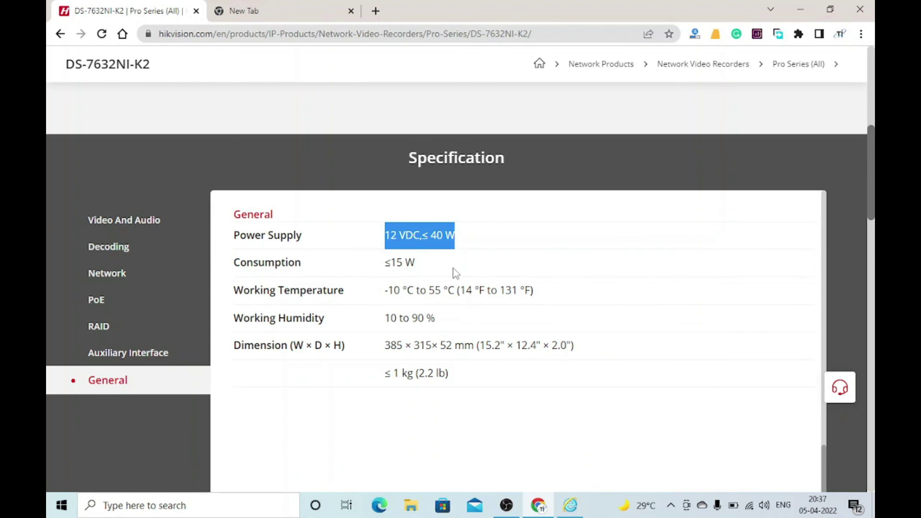
{"action": "left_click_drag", "start_coordinate": [379, 290], "coordinate": [574, 301]}
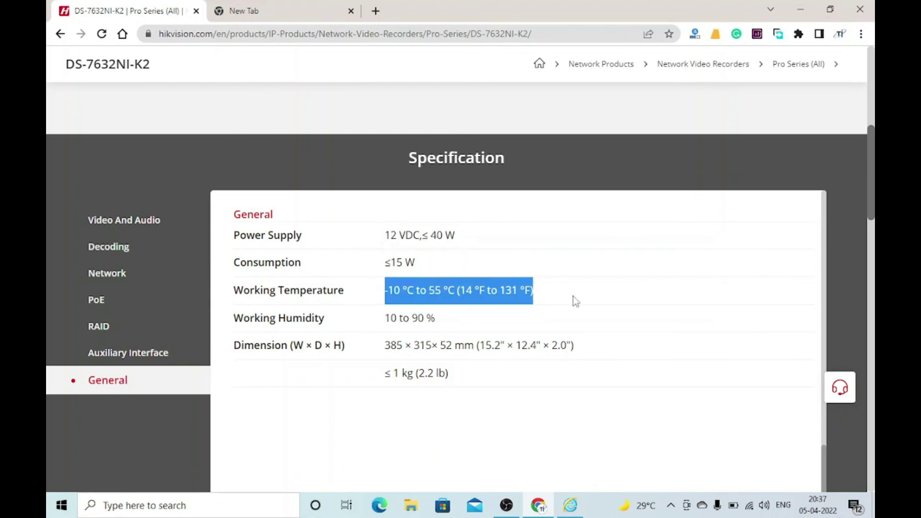
{"action": "left_click_drag", "start_coordinate": [382, 318], "coordinate": [436, 320]}
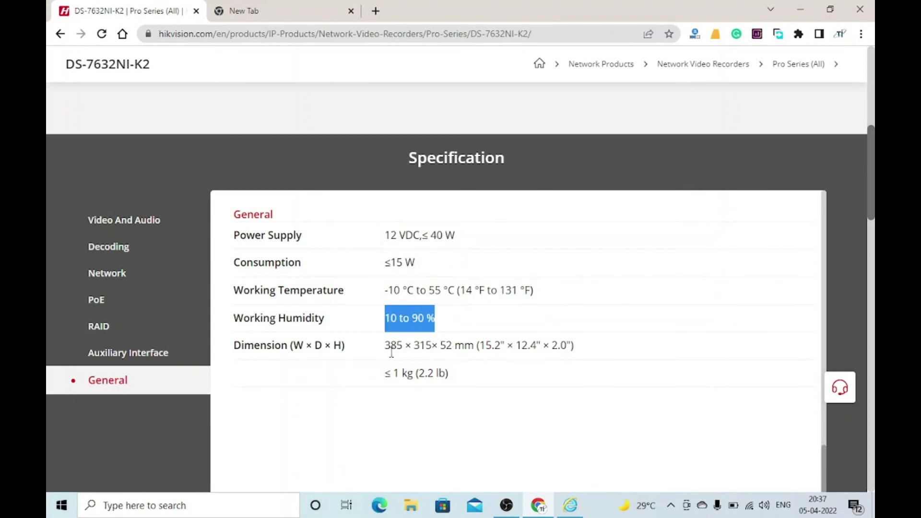